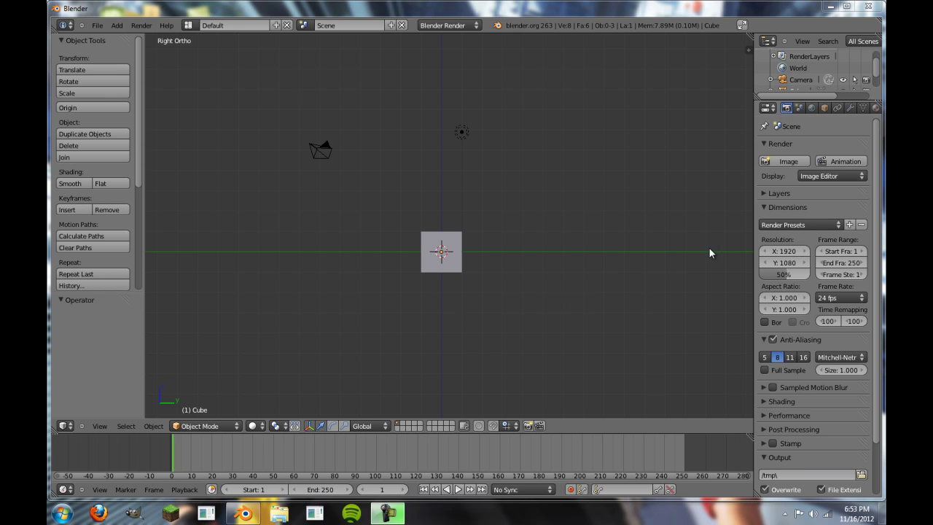
Select the default cube and scroll the Render properties down to the Output panel.
right_click(459, 259)
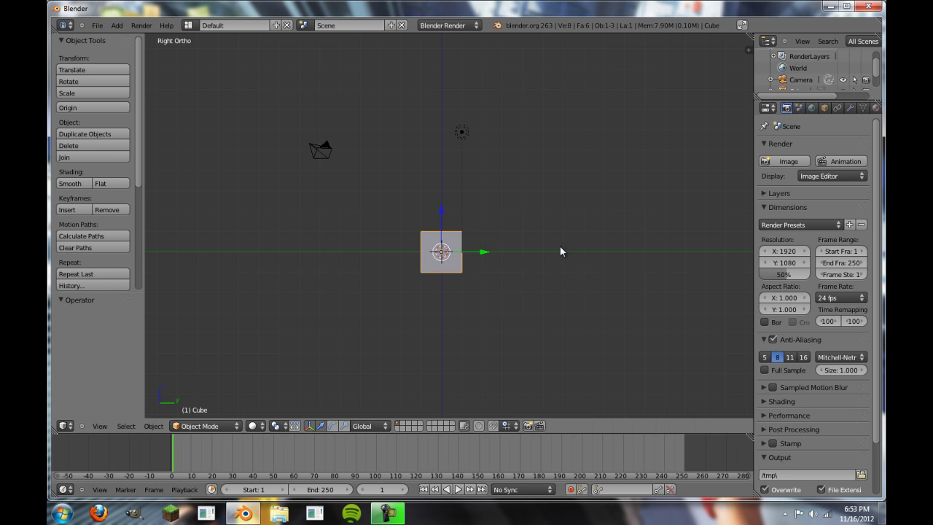
scroll(788, 269, down, 3)
scroll(809, 204, up, 3)
scroll(799, 195, down, 2)
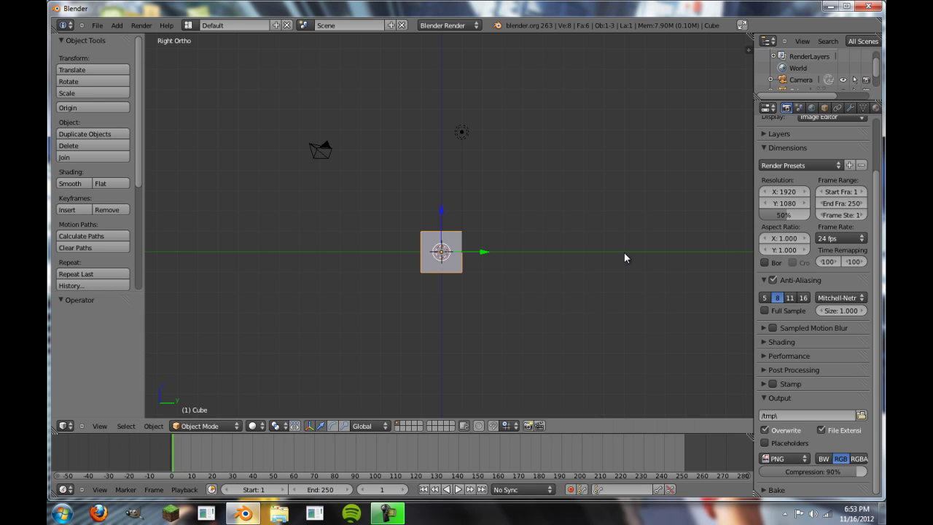
Swap the Dimensions panel for the Layers panel and orbit the viewport into a perspective scene view.
click(787, 147)
click(787, 134)
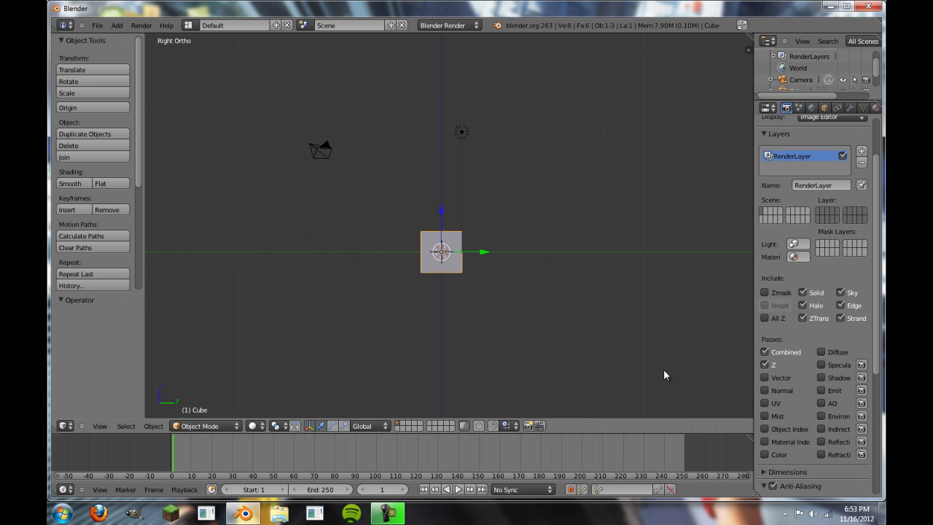
middle_drag(544, 252, 527, 308)
scroll(543, 310, up, 3)
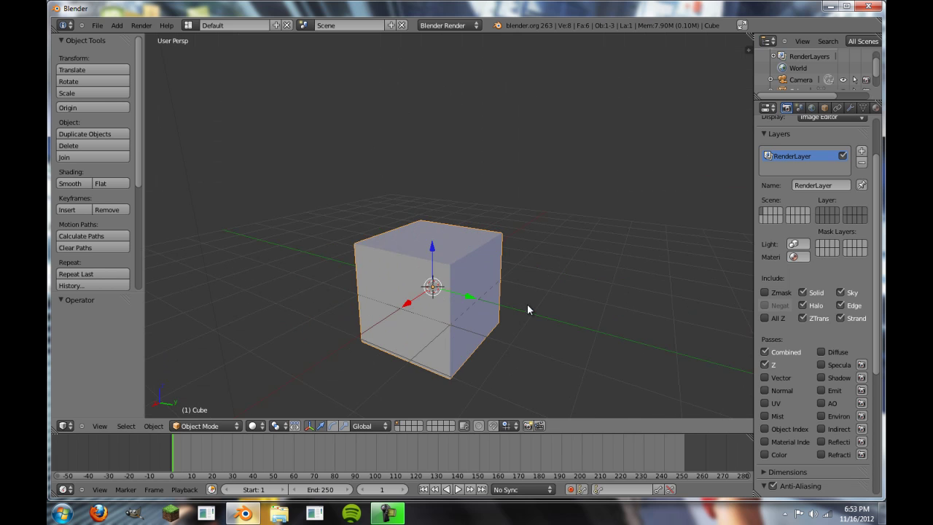
scroll(604, 255, down, 6)
middle_drag(602, 254, 526, 256)
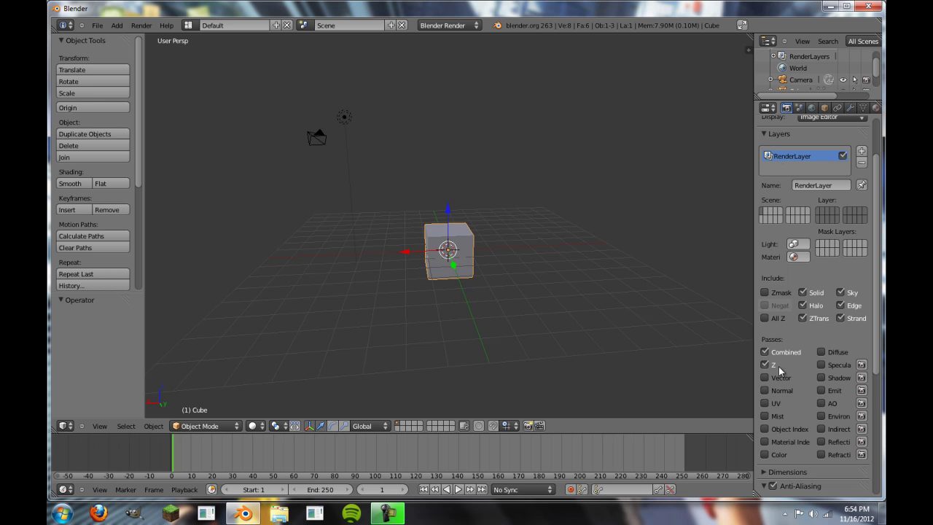
Collapse Layers, Anti-Aliasing and Output, leaving only the Dimensions panel expanded.
click(773, 131)
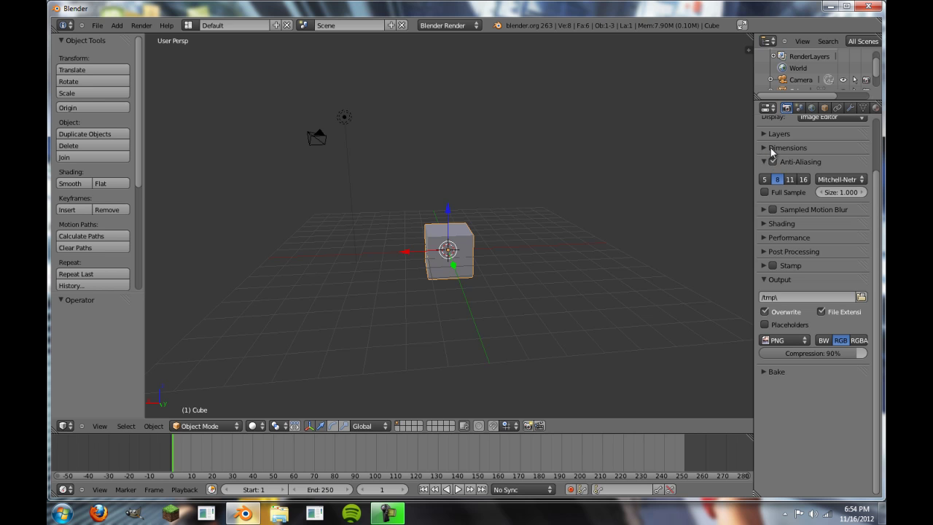
click(774, 146)
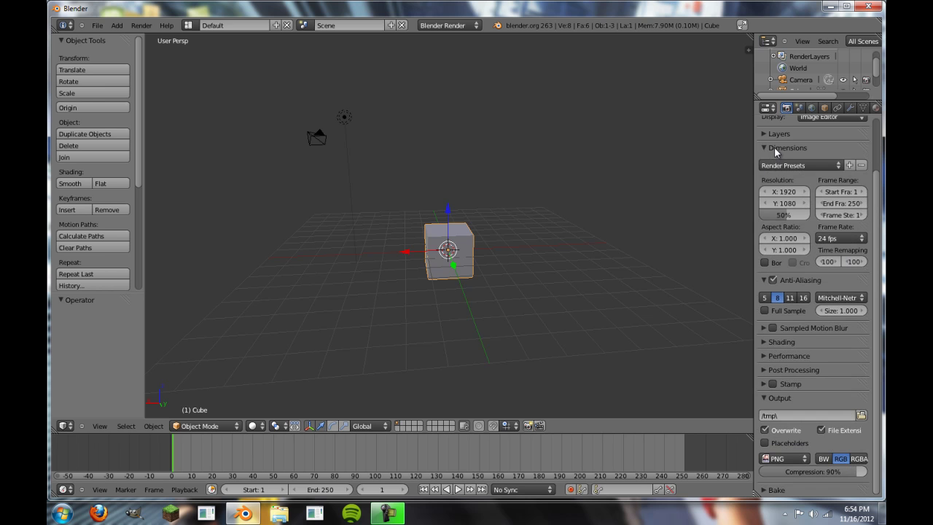
click(763, 279)
click(770, 364)
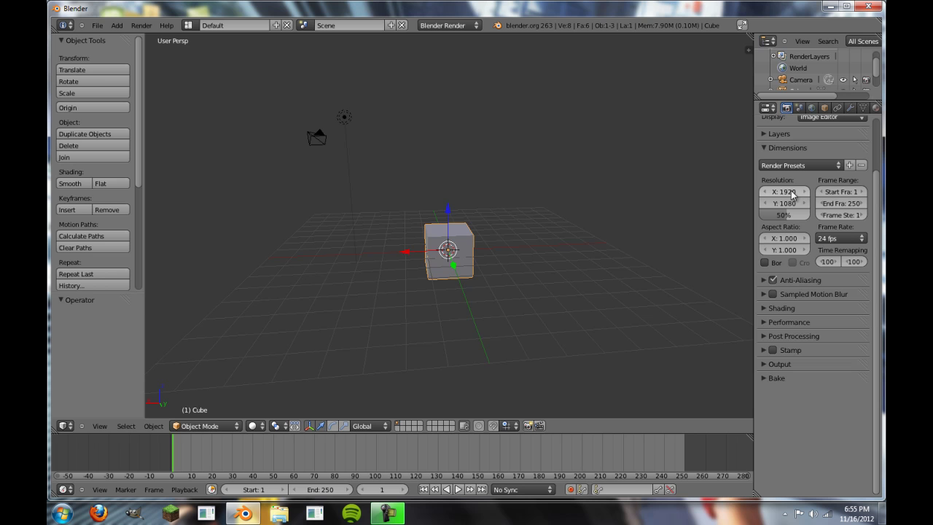
Set the resolution scale to 50% after trying 35%, review frame rate choices, then collapse Dimensions.
drag(785, 217, 767, 217)
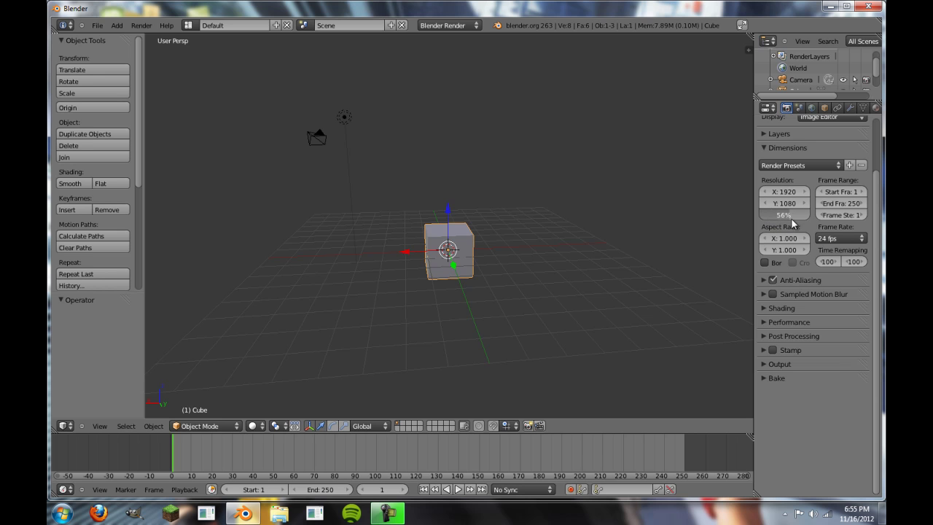
drag(806, 219, 777, 218)
click(778, 216)
text(35)
key(BackSpace)
key(BackSpace)
text(50)
key(Return)
click(846, 240)
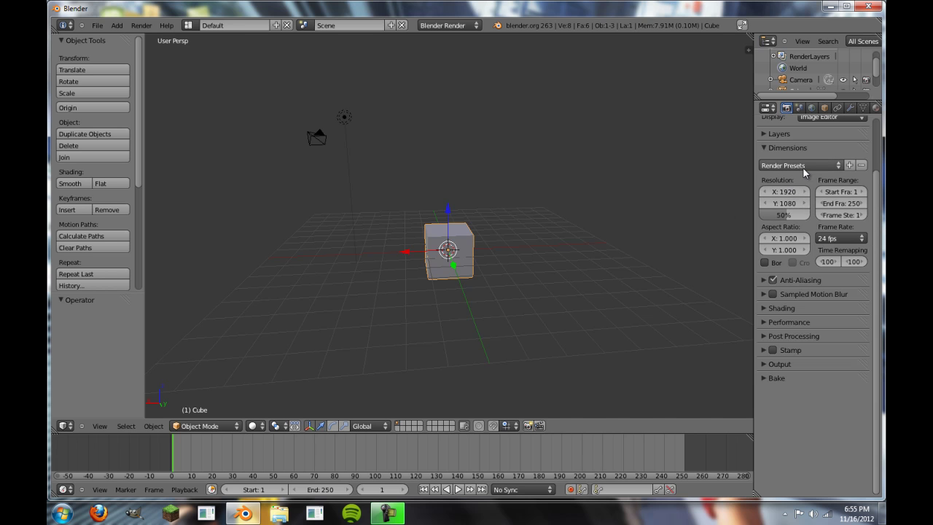
click(766, 148)
Expand Anti-Aliasing and try it with 16 and then 5 samples.
click(763, 161)
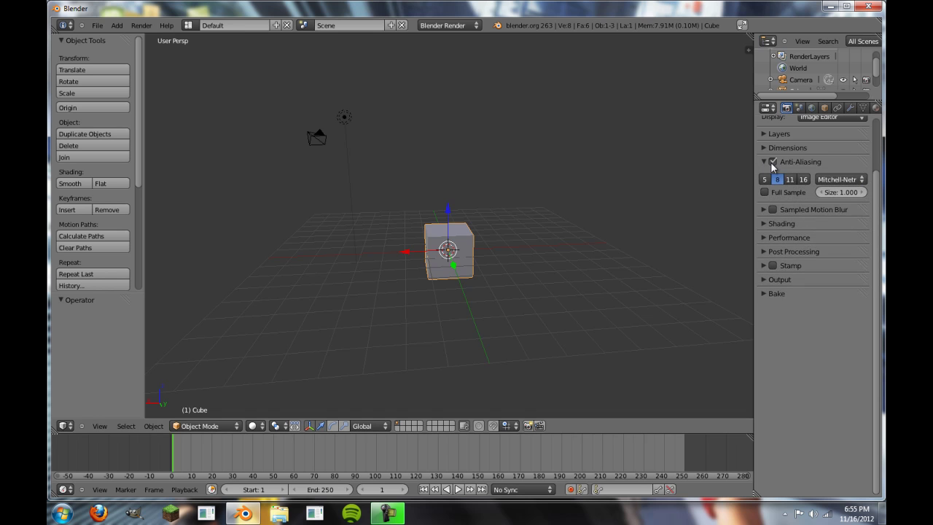
click(772, 162)
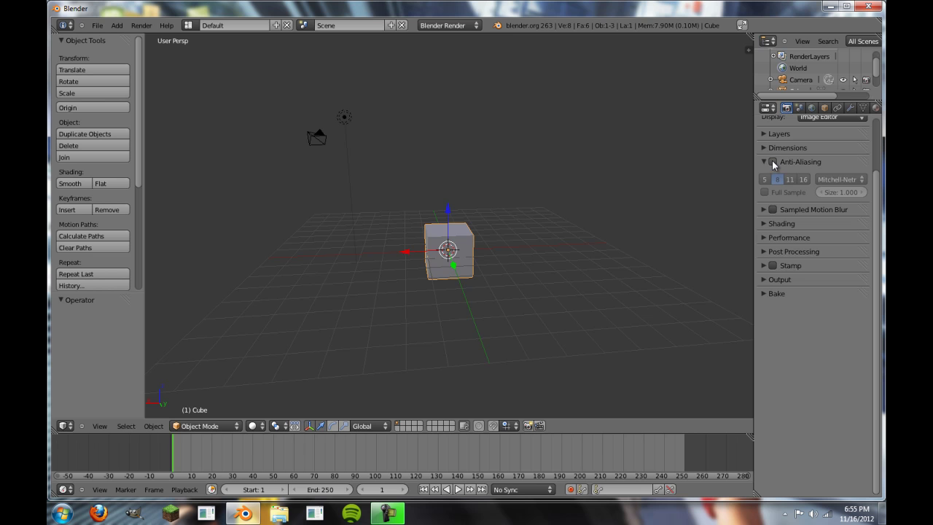
scroll(475, 228, up, 6)
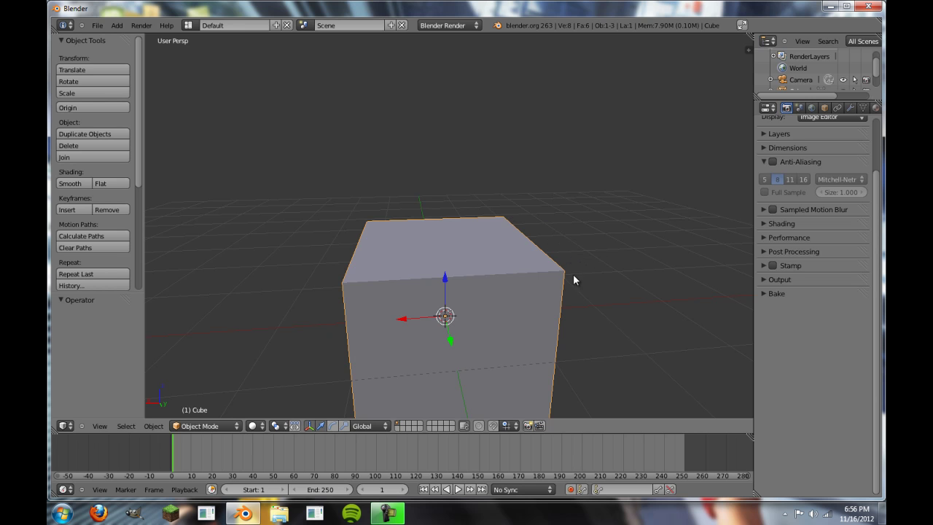
click(772, 161)
click(803, 179)
click(765, 180)
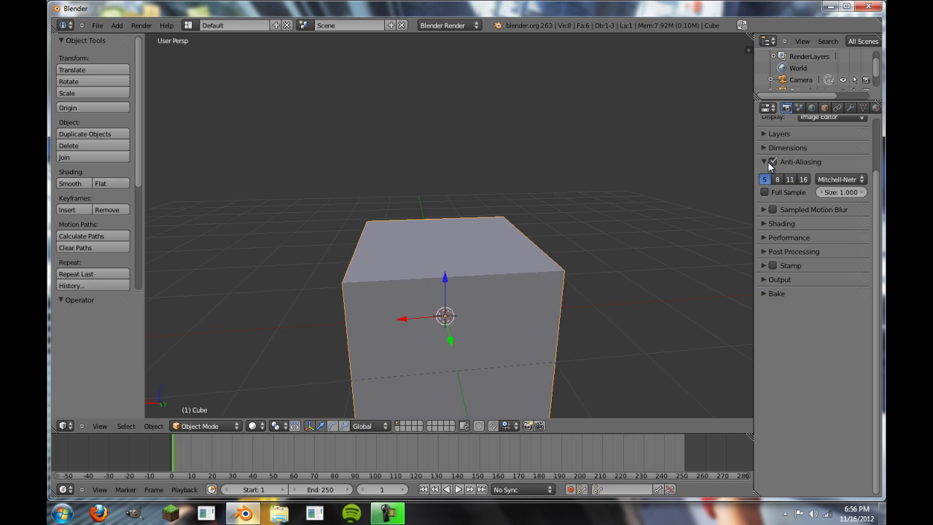
Browse the pixel filter list, then switch Anti-Aliasing off and collapse its panel.
click(773, 161)
click(762, 160)
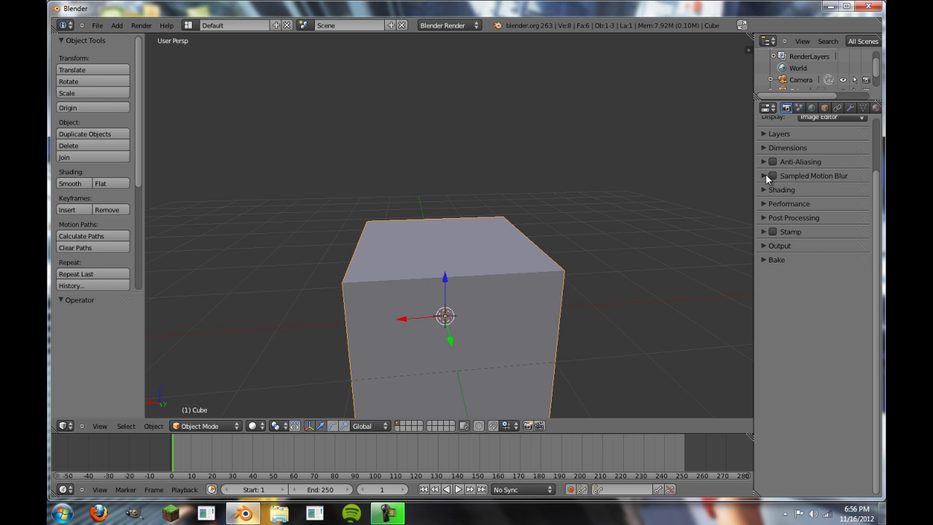
click(764, 160)
click(772, 162)
click(831, 180)
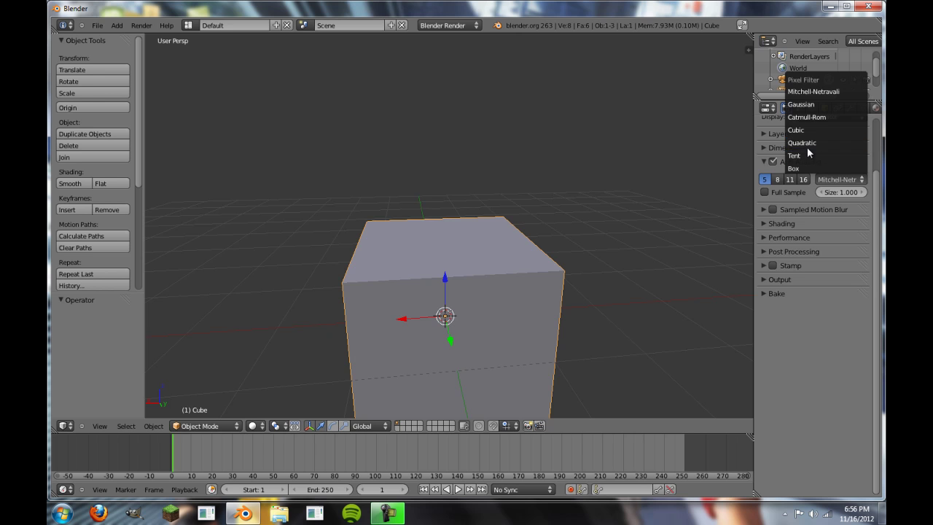
click(771, 162)
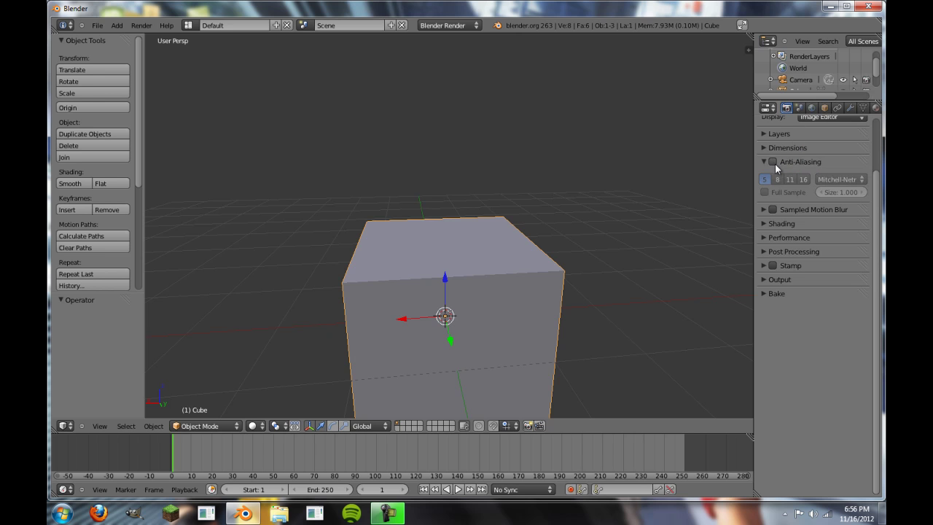
click(764, 163)
Enable Sampled Motion Blur with 3 motion samples, then disable it and collapse the panel.
click(763, 175)
click(773, 176)
scroll(316, 254, down, 5)
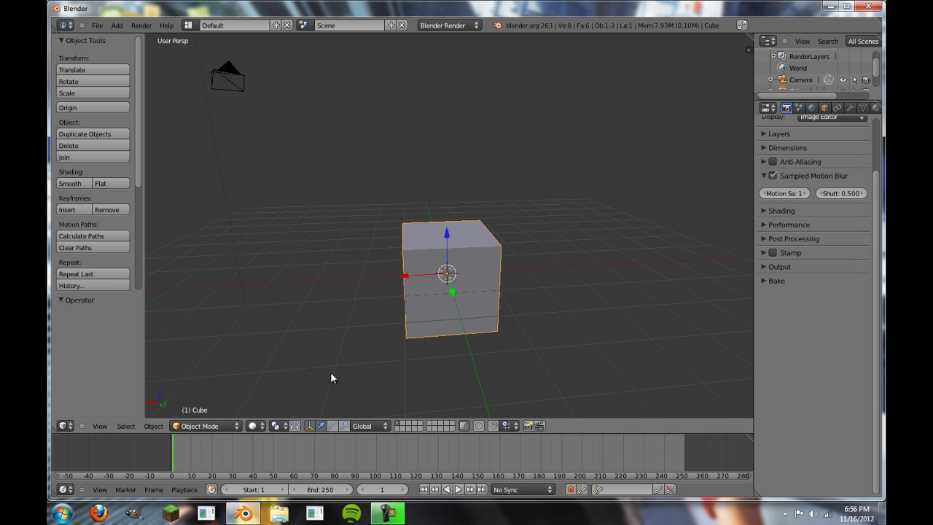
click(805, 193)
click(803, 193)
click(773, 176)
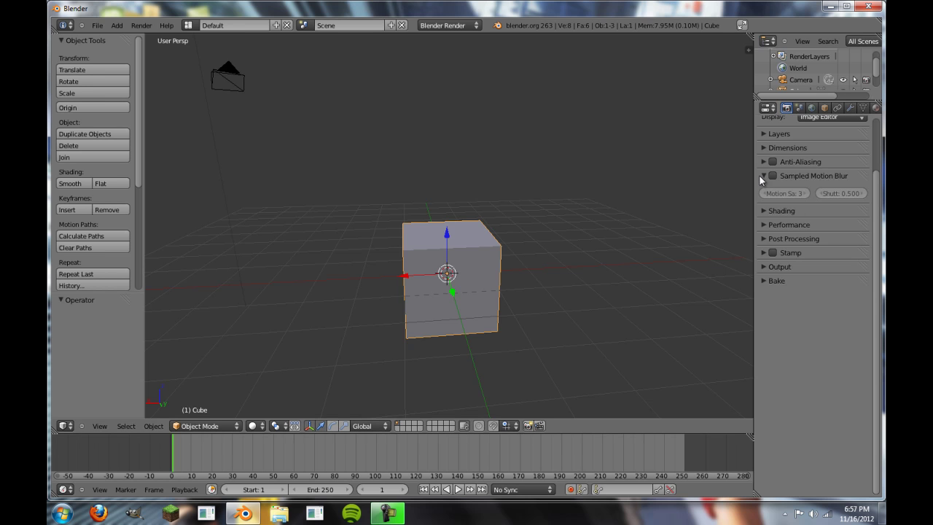
click(760, 177)
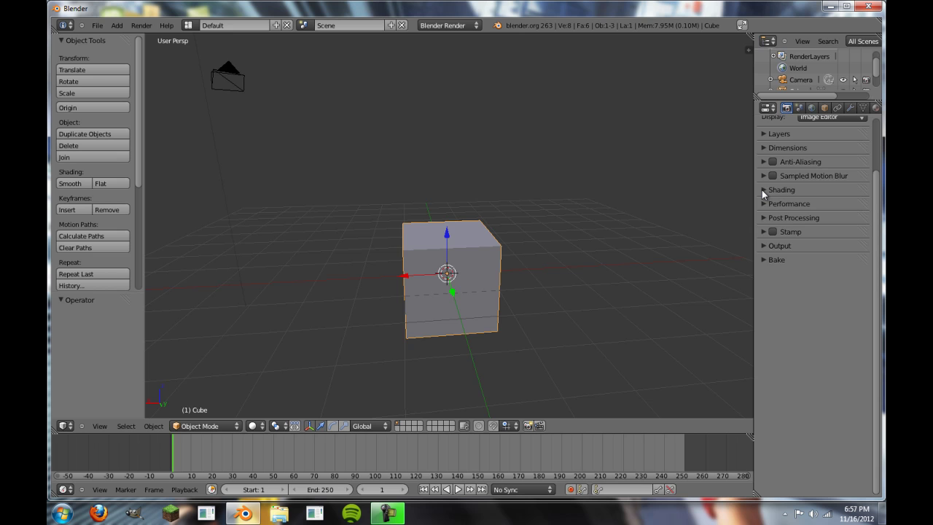
Set Shading alpha mode to Premultiplied, collapse Shading, and expand the Performance panel.
click(763, 191)
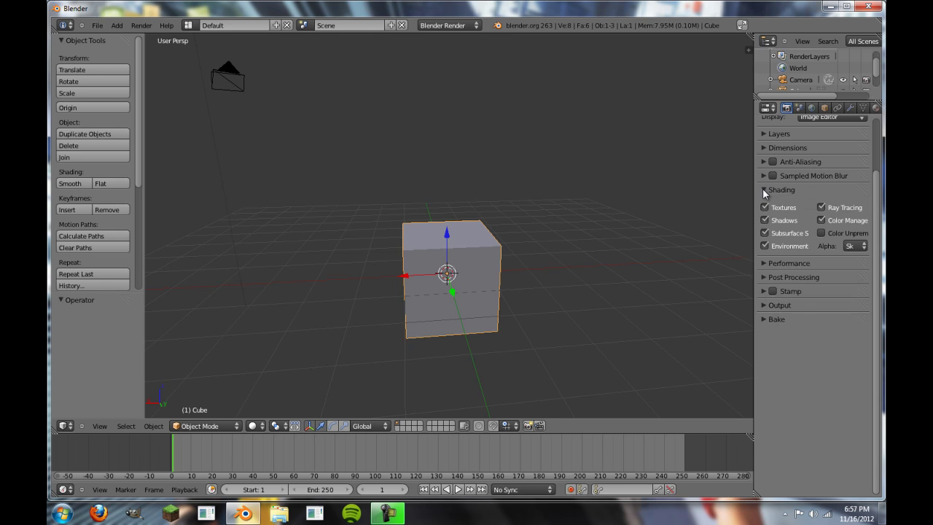
click(852, 247)
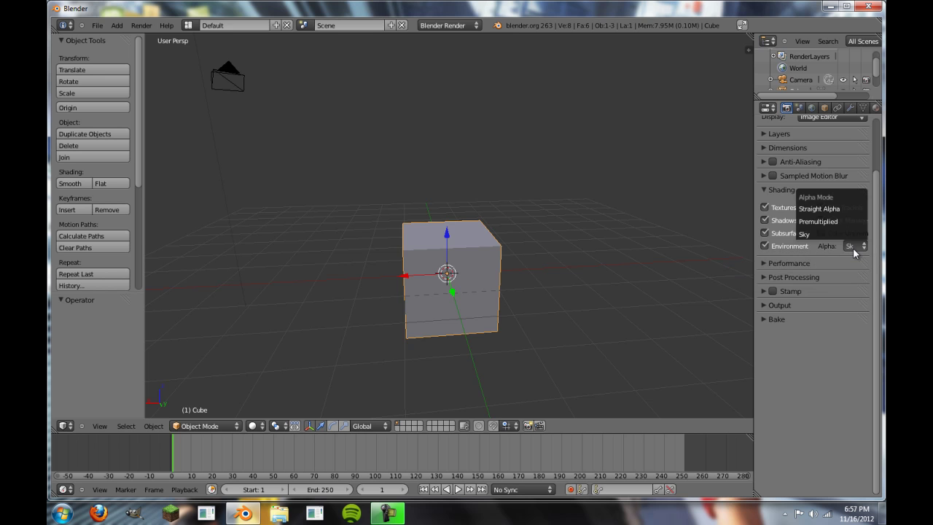
click(843, 246)
click(843, 243)
click(838, 224)
click(852, 246)
click(839, 225)
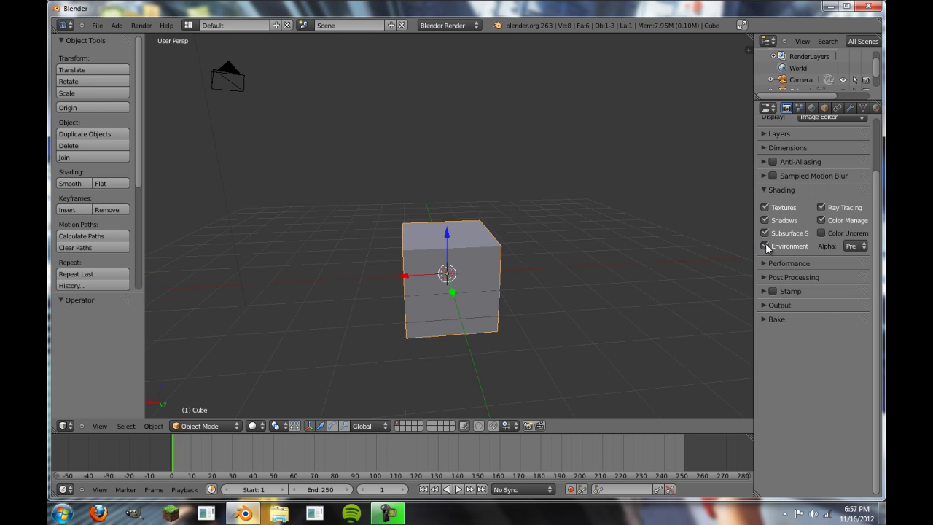
click(765, 190)
click(764, 203)
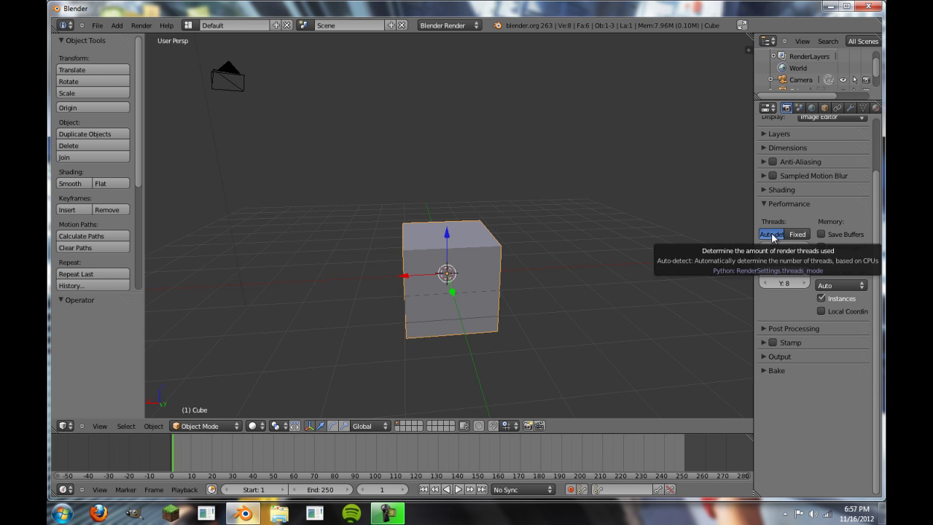
Toggle render threads between Fixed and Auto-detect, leaving them on Auto-detect.
click(795, 234)
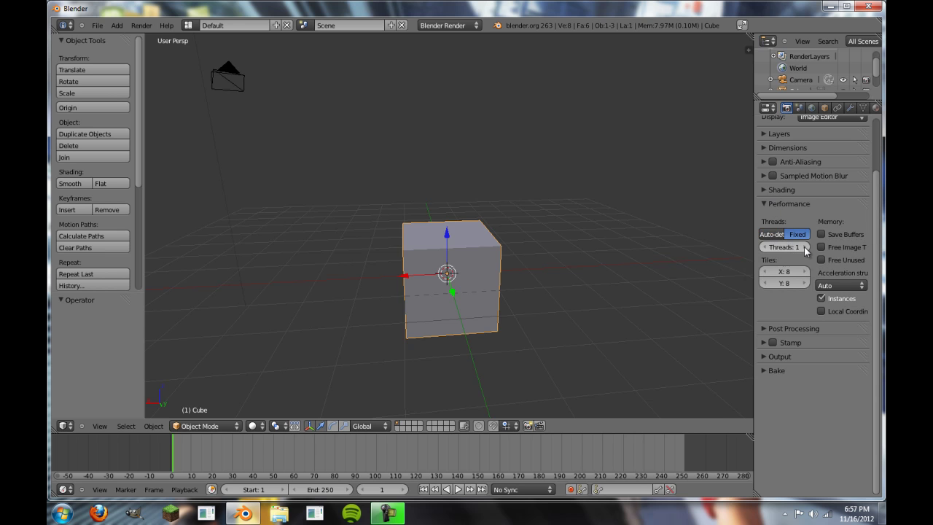
click(779, 235)
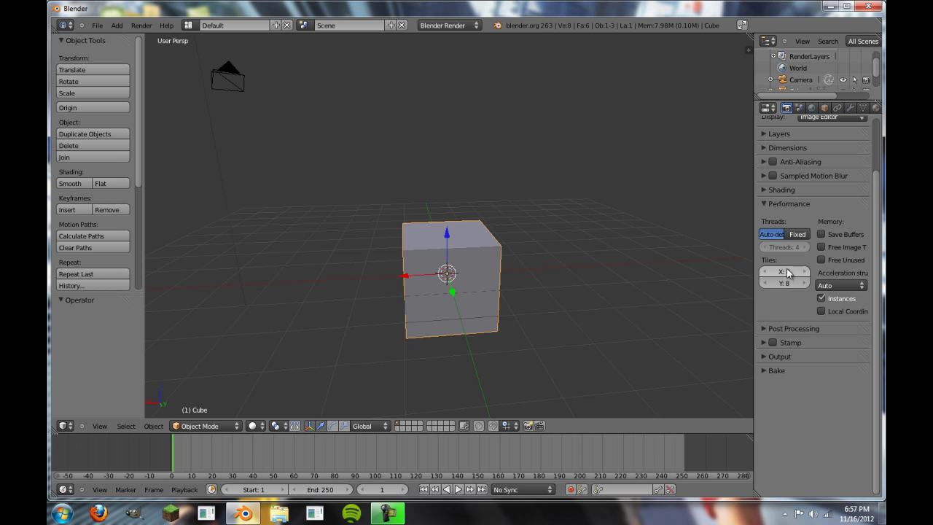
click(800, 236)
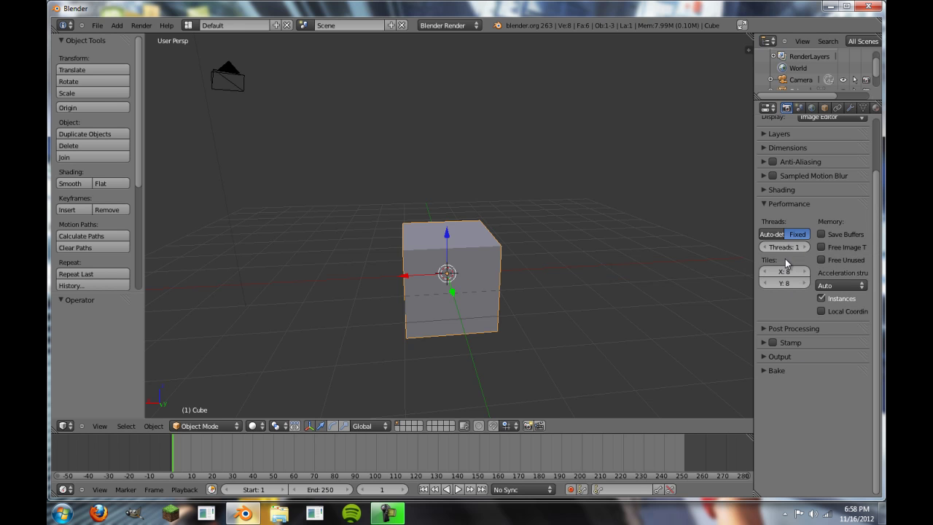
click(771, 234)
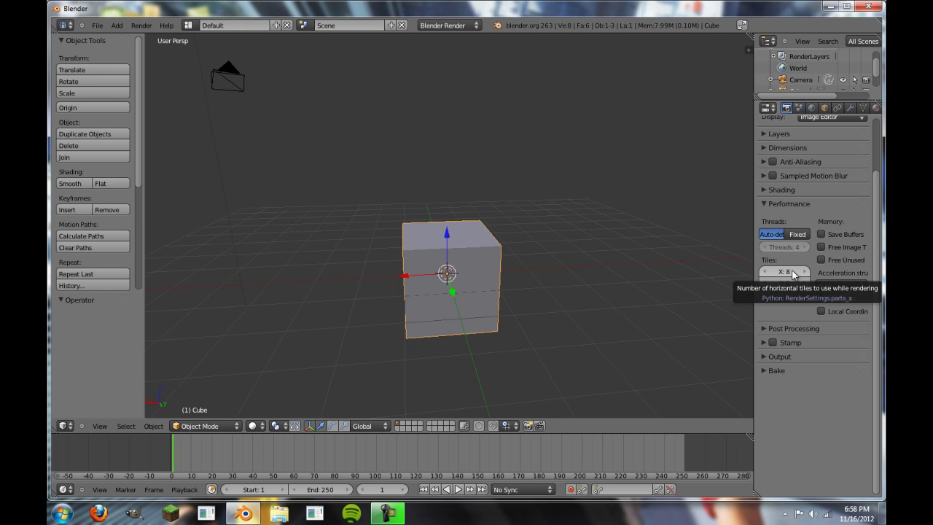
Raise Tiles X and Y from 8 to 16.
click(806, 272)
click(806, 272)
click(805, 272)
click(805, 272)
click(805, 271)
click(804, 284)
click(804, 285)
click(804, 285)
click(804, 284)
click(804, 284)
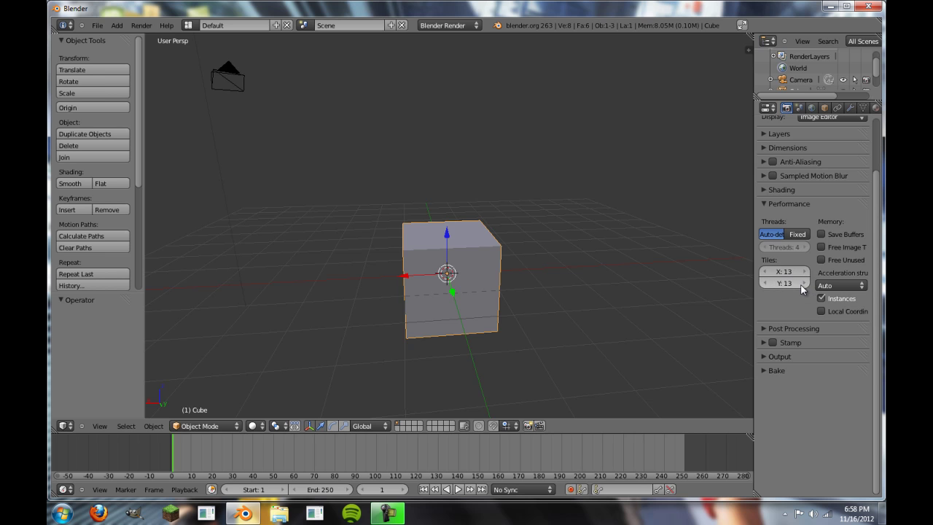
click(805, 271)
click(806, 284)
click(806, 284)
click(805, 284)
click(806, 272)
click(805, 271)
Try the Octree acceleration structure at resolution 512, then revert to Auto.
click(840, 285)
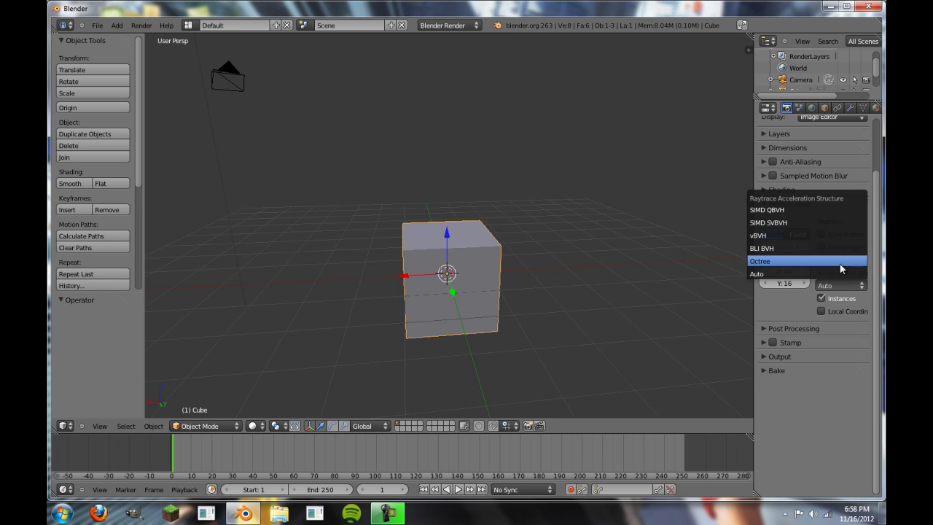
click(839, 261)
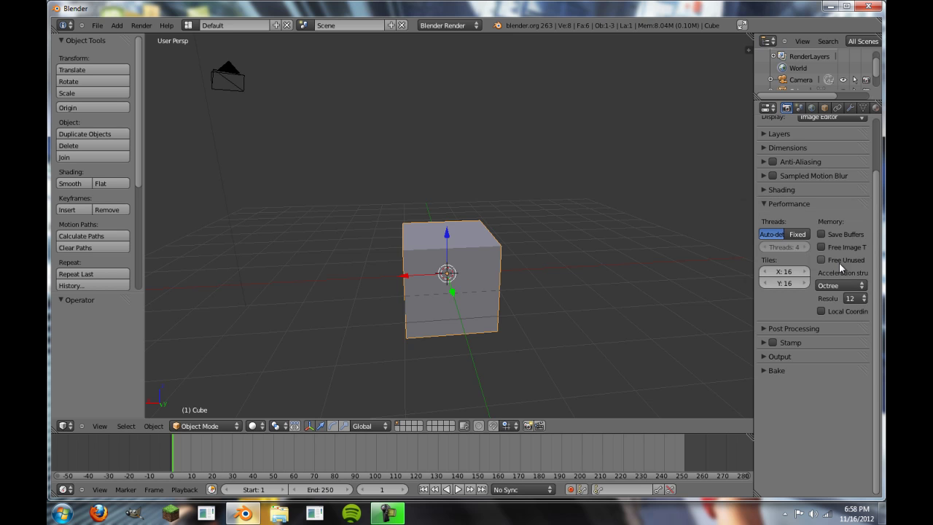
click(864, 299)
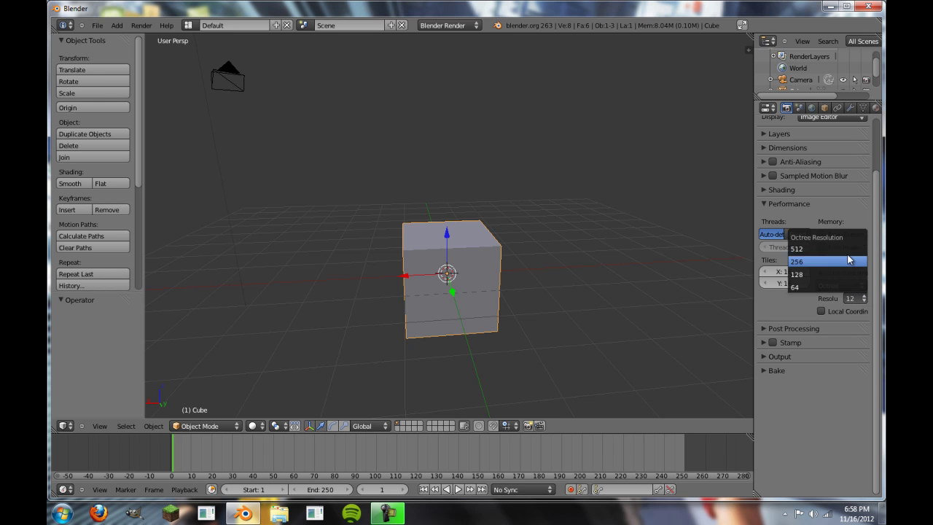
click(844, 248)
click(855, 299)
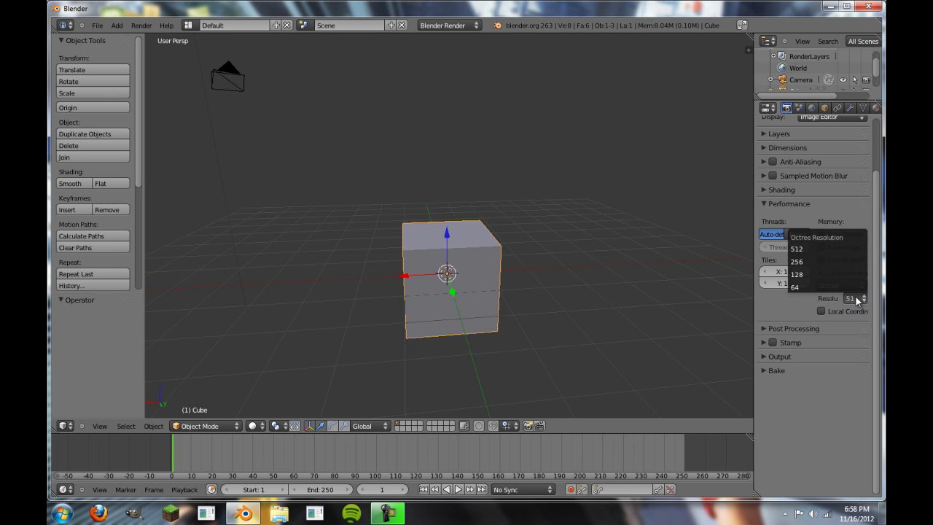
click(844, 249)
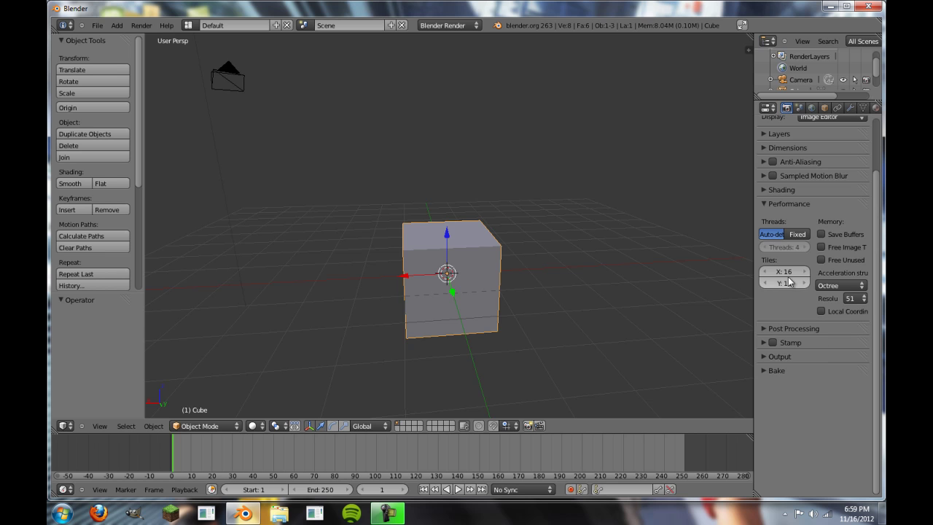
click(840, 284)
click(830, 273)
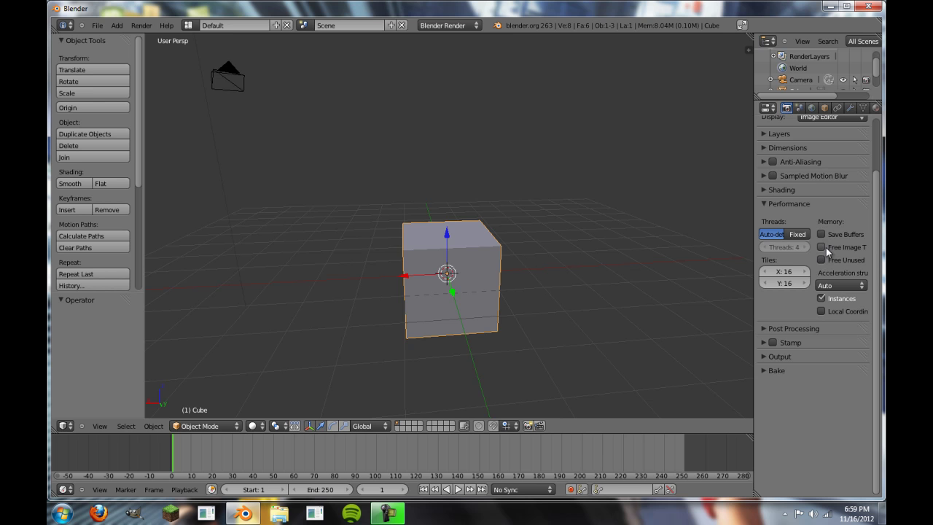
Widen and restore the Properties editor, collapse Performance, and expand Post Processing.
drag(754, 233, 715, 233)
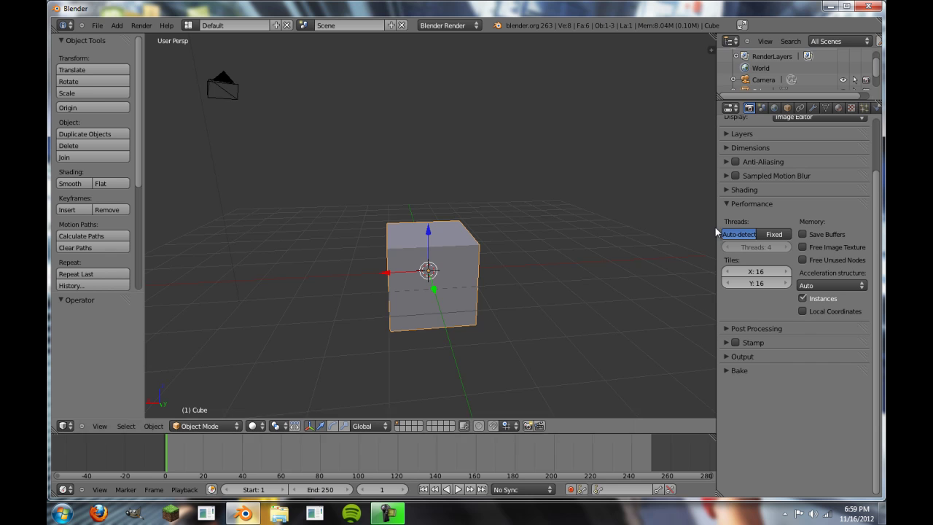
drag(715, 227, 749, 222)
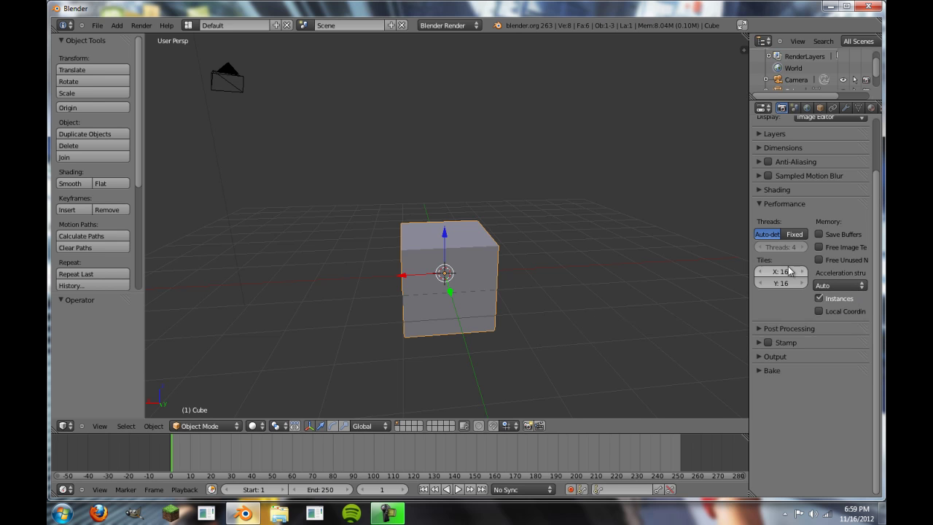
click(772, 205)
click(790, 218)
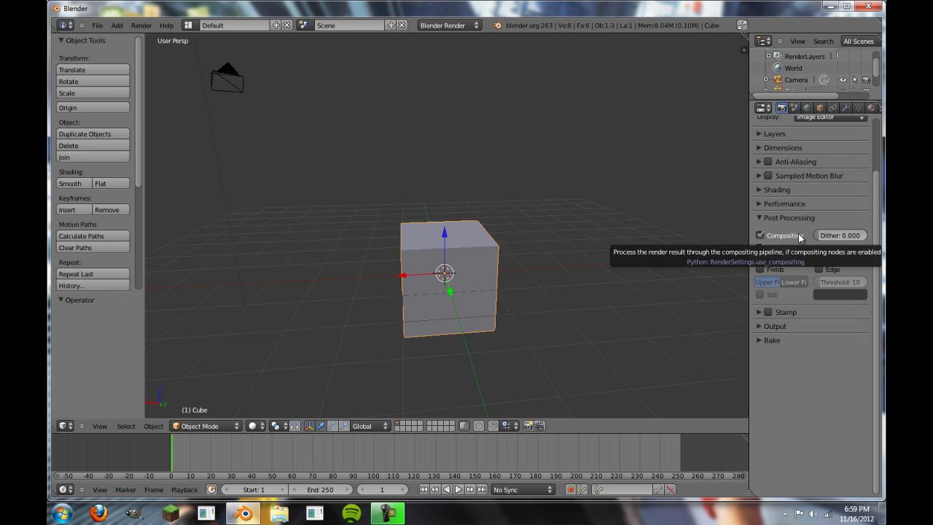
Uncheck Compositing and Sequencer, then view the Video Sequence Editor before returning to 3D View.
click(797, 234)
click(791, 248)
click(65, 426)
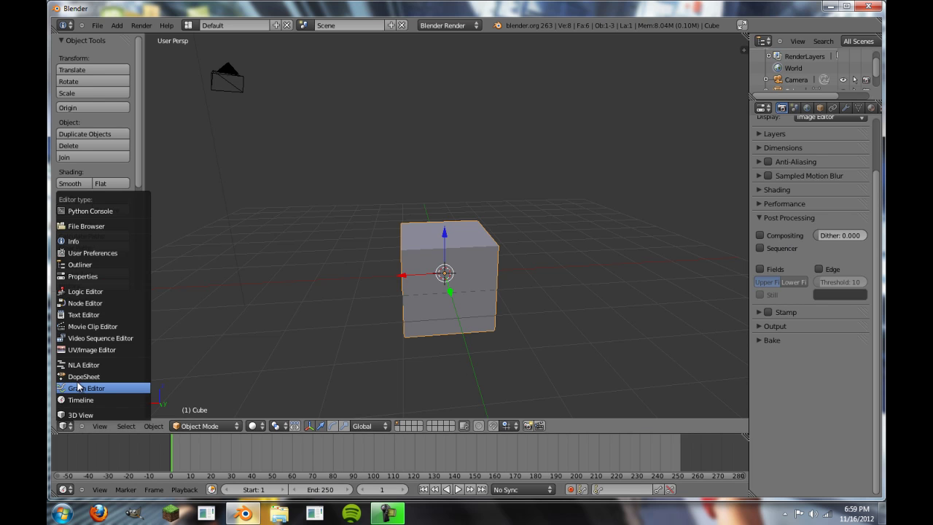
click(97, 340)
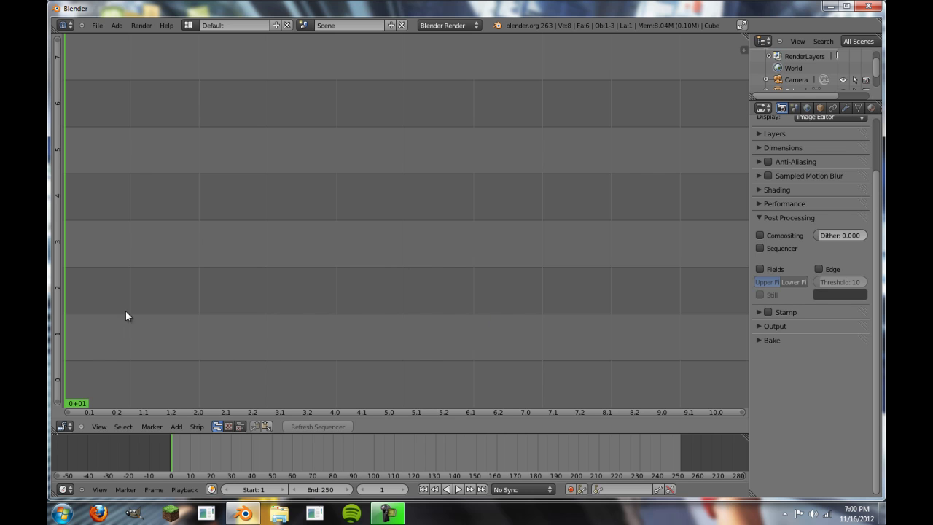
click(65, 427)
click(64, 425)
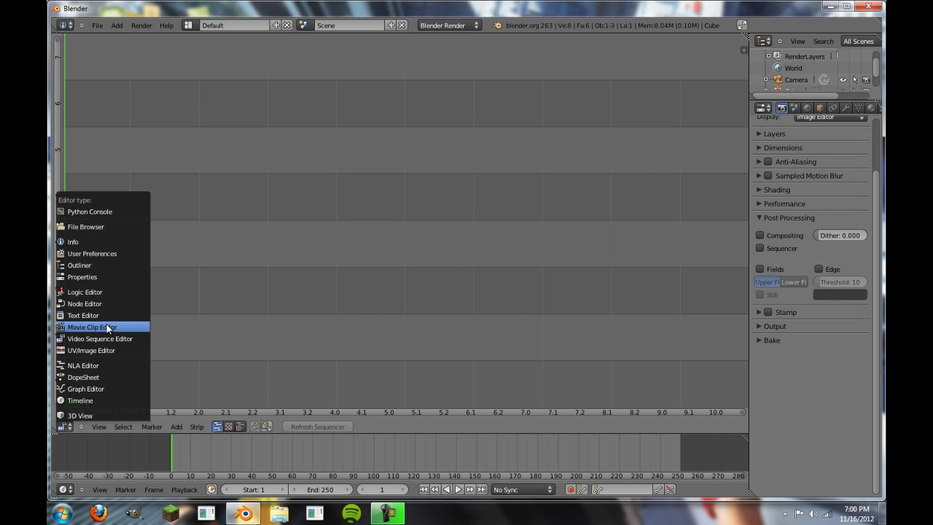
click(79, 415)
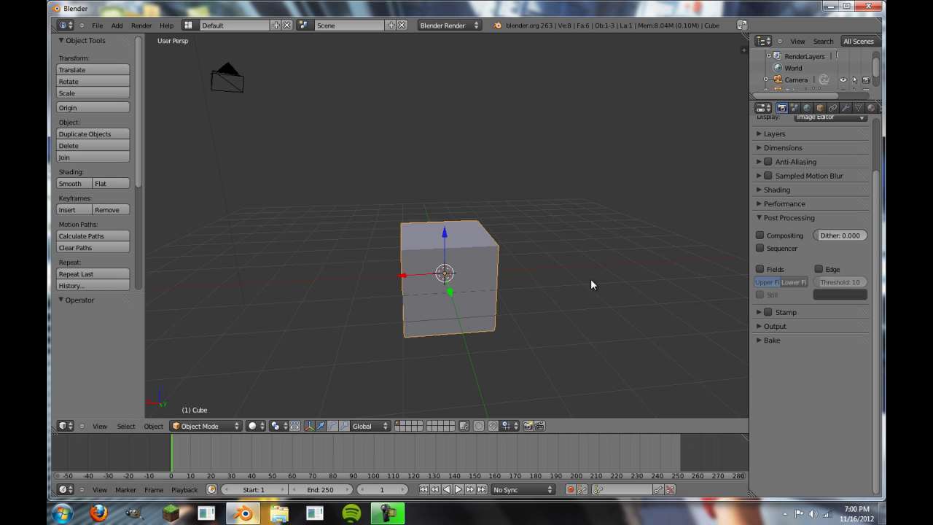
Enable Edge outlines, switch to camera view, and render test images with alpha kept on Sky.
click(830, 271)
key(KP_0)
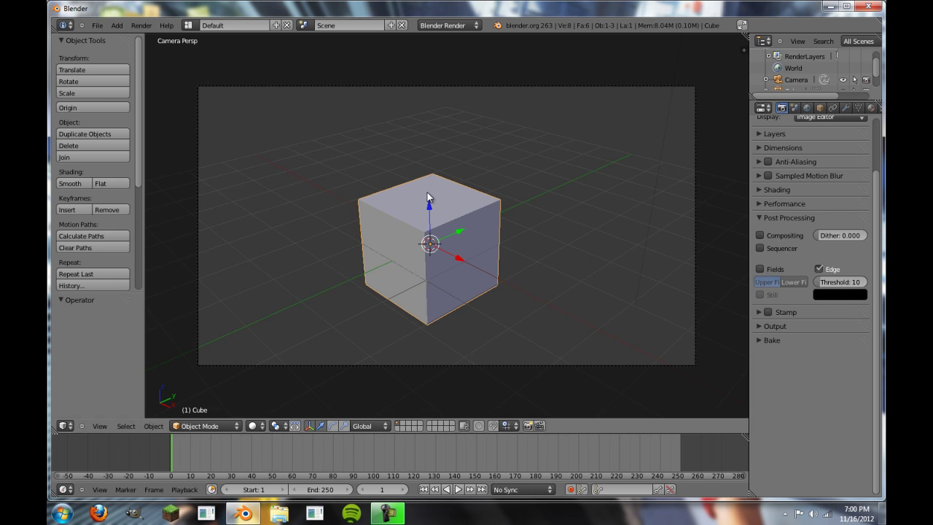
click(141, 25)
click(157, 35)
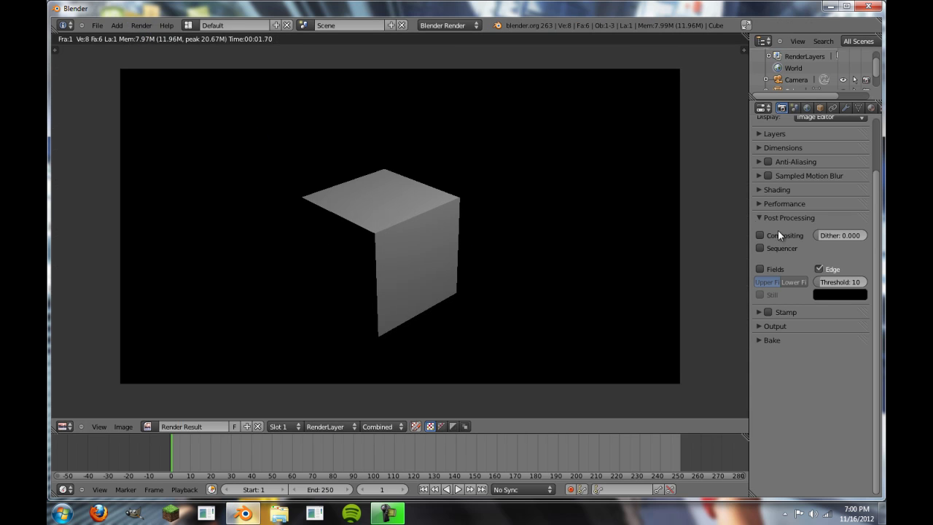
click(761, 191)
click(850, 245)
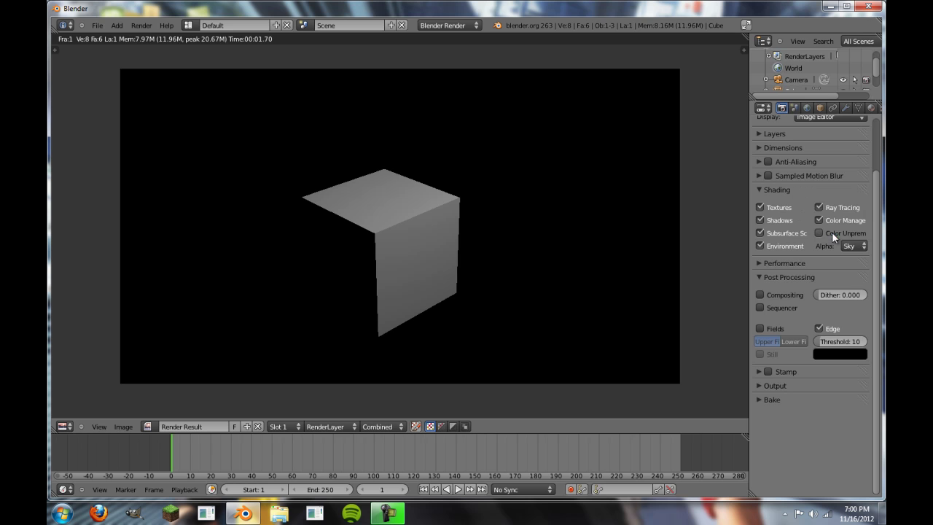
click(141, 25)
click(156, 36)
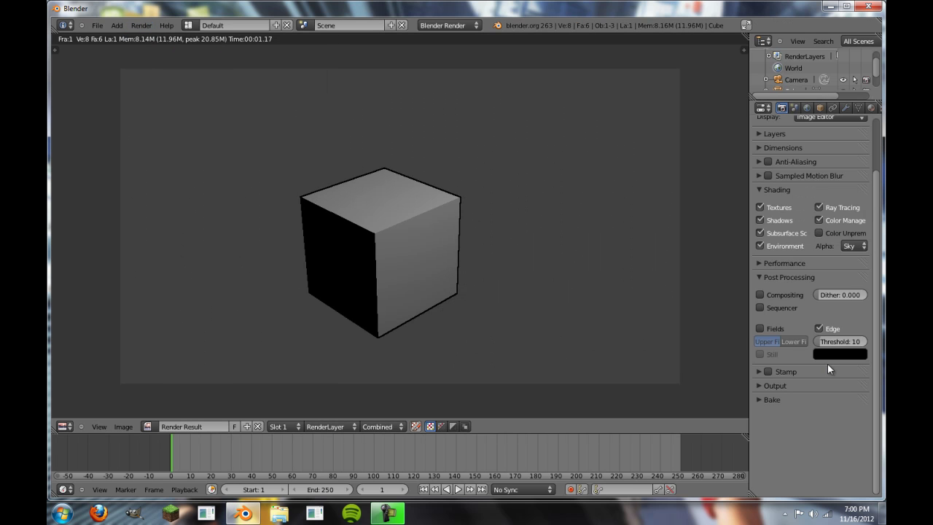
Render the cube at edge thresholds 153, 255 and 0, then turn Edge off.
click(838, 341)
text(153)
key(Return)
click(142, 25)
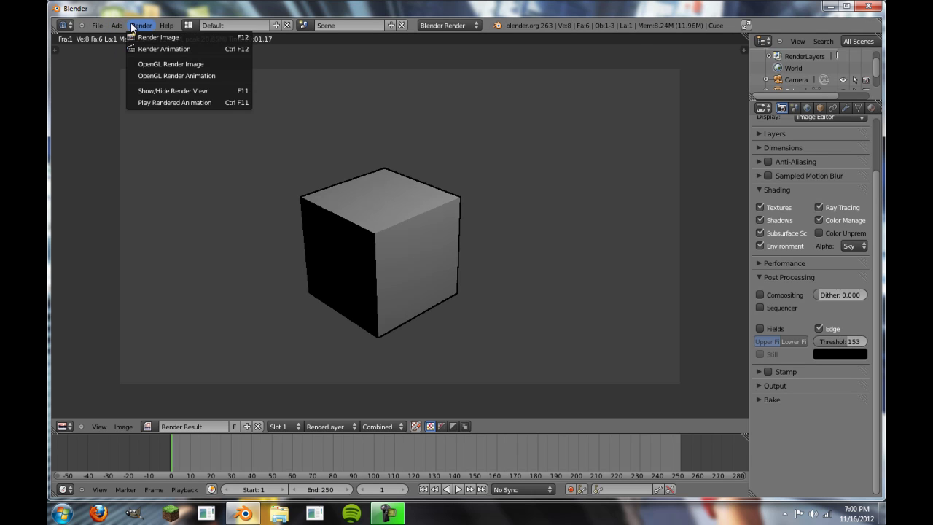
click(141, 36)
drag(838, 341, 408, 242)
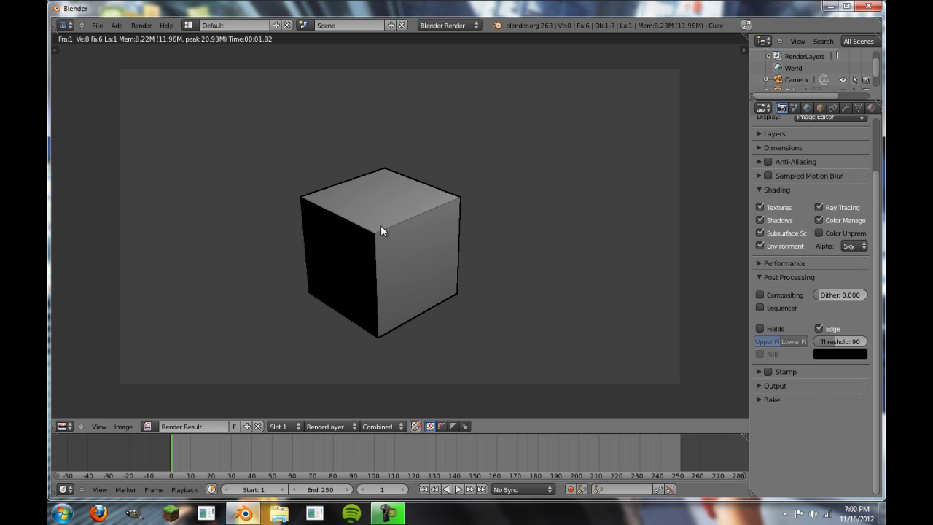
click(141, 25)
click(140, 37)
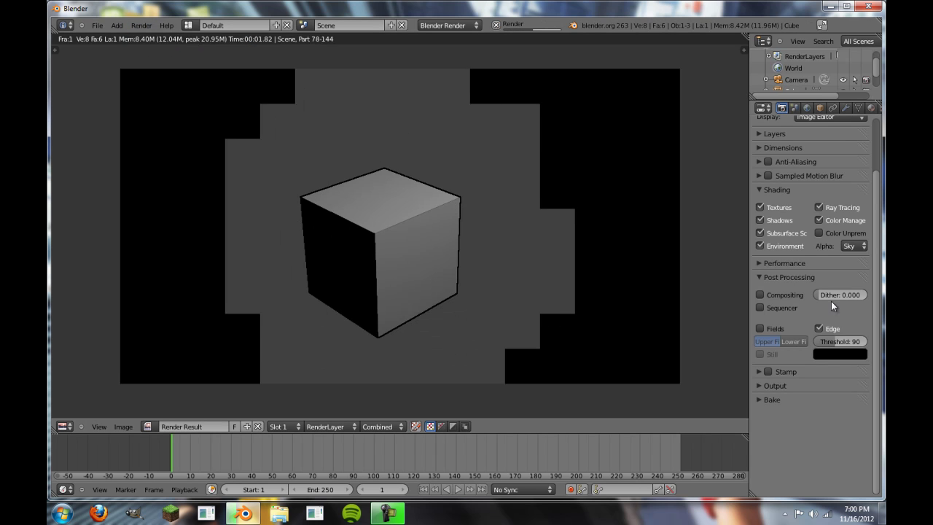
drag(840, 341, 793, 342)
click(141, 25)
click(141, 36)
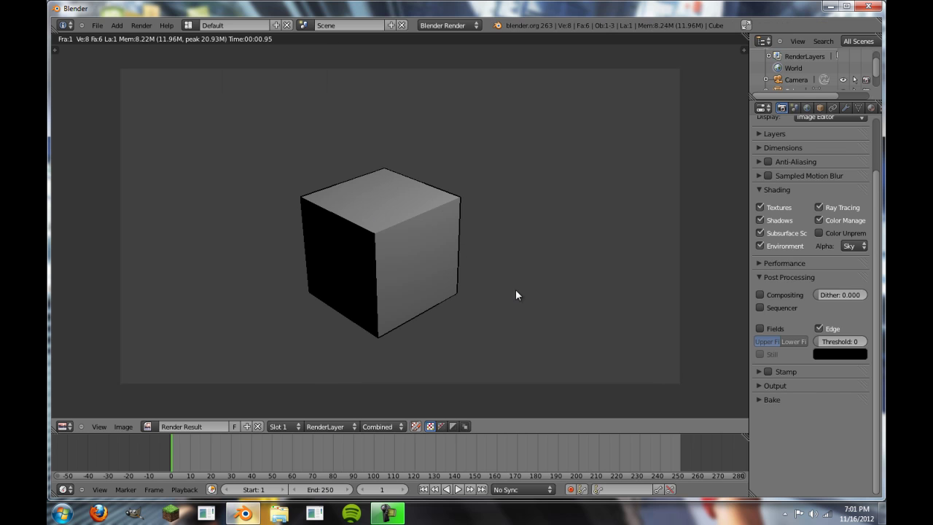
click(818, 328)
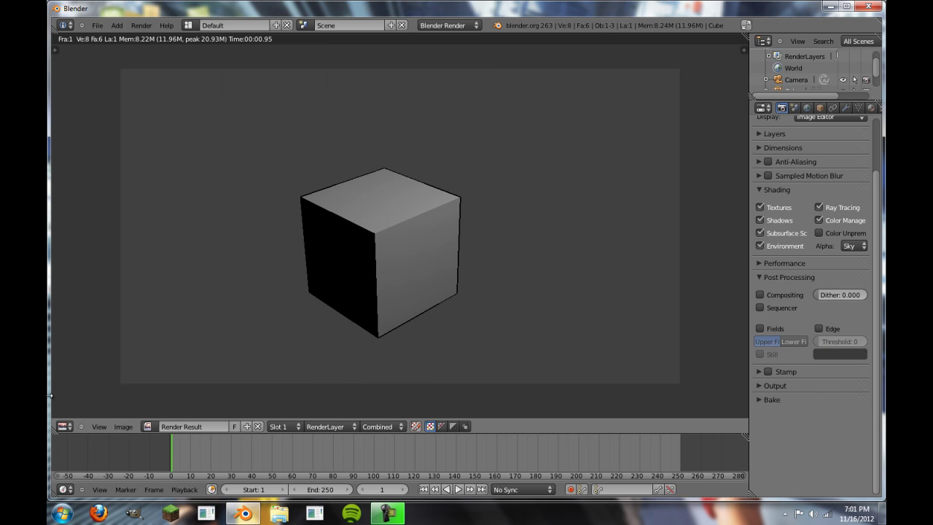
Return the render area to the 3D viewport and enable Stamp overlays with their settings expanded.
click(64, 426)
click(74, 411)
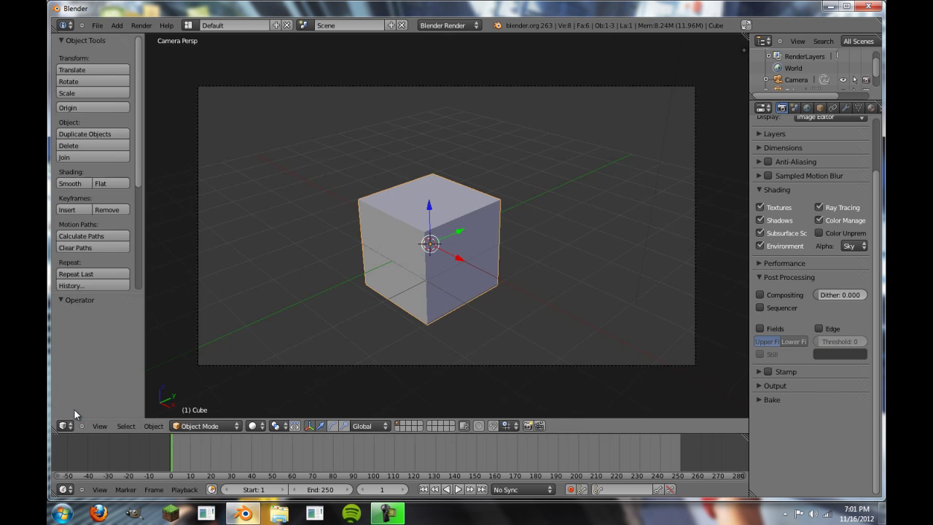
click(768, 371)
click(761, 371)
scroll(824, 394, down, 2)
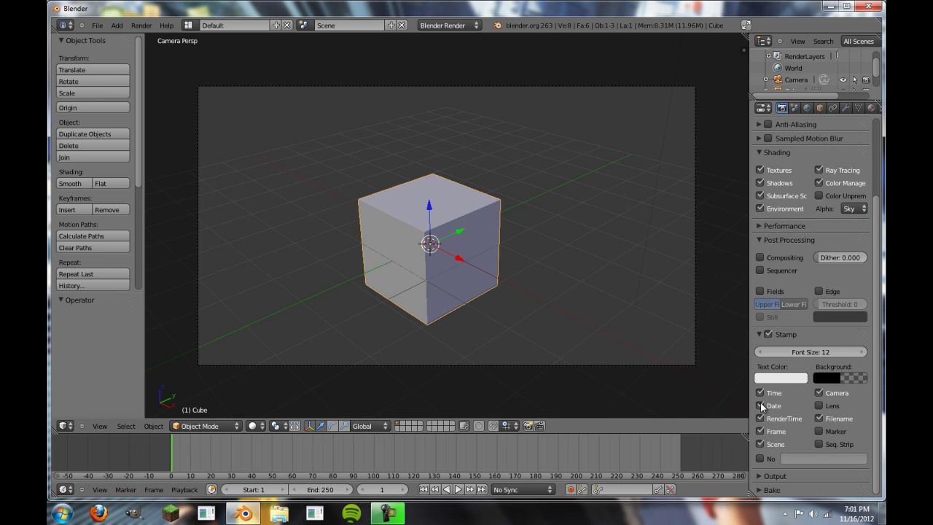
Render a test image of the cube with stamp info, then restore the 3D viewport.
click(142, 24)
click(146, 36)
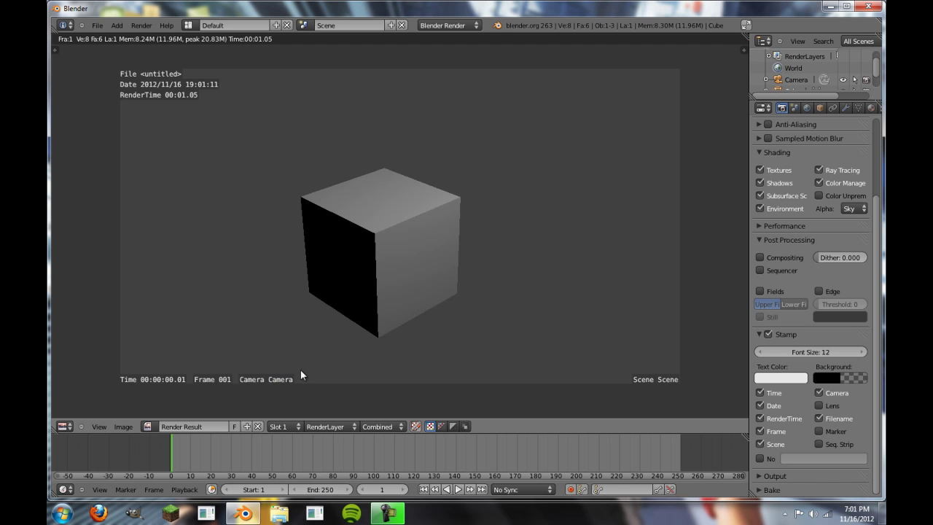
click(65, 426)
click(73, 416)
Change the render output path from /tmp\ to the Music folder via the file browser.
click(771, 475)
scroll(780, 459, down, 3)
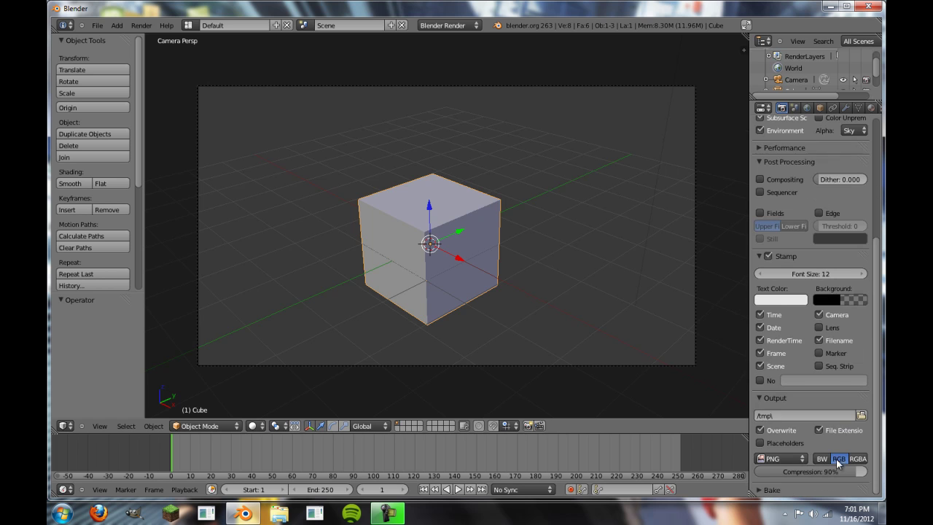
click(861, 416)
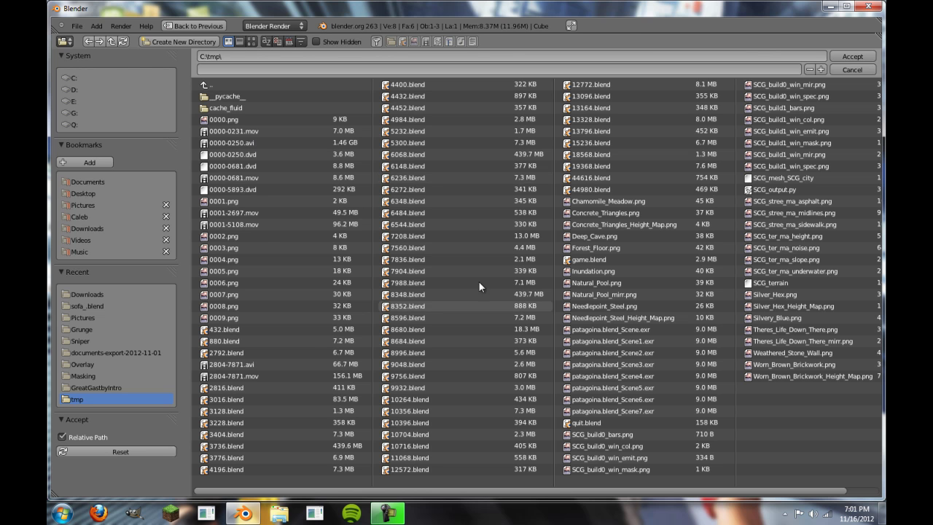
click(79, 251)
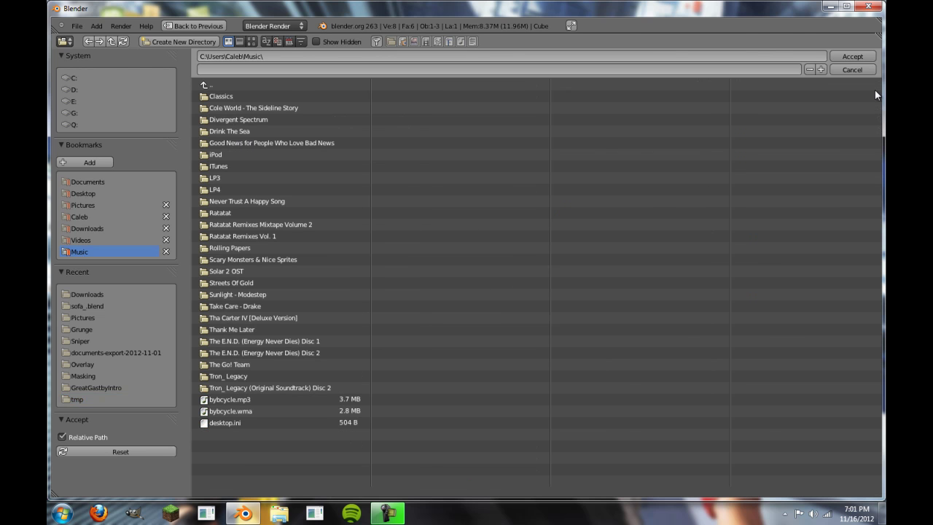
click(852, 56)
scroll(812, 424, down, 3)
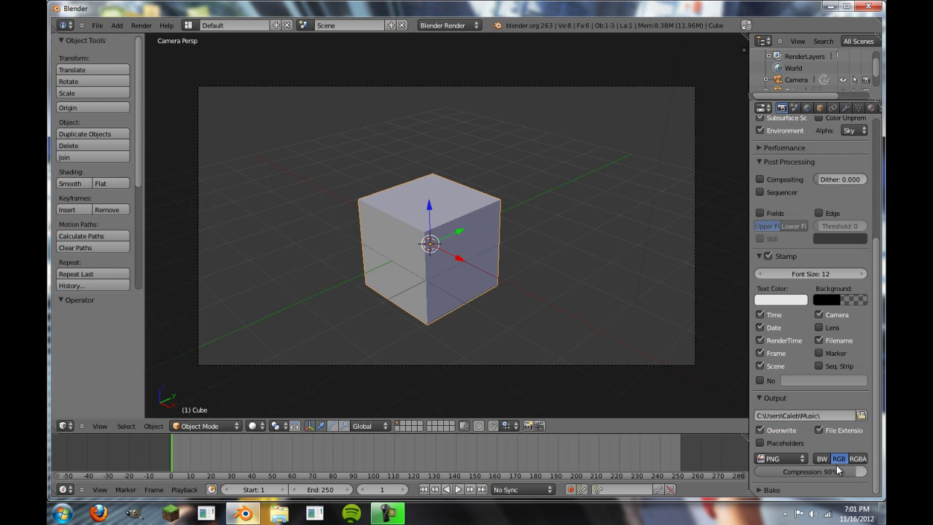
Try PNG compression at 16% and 100%, RGBA output, and Premultiplied alpha mode.
click(774, 459)
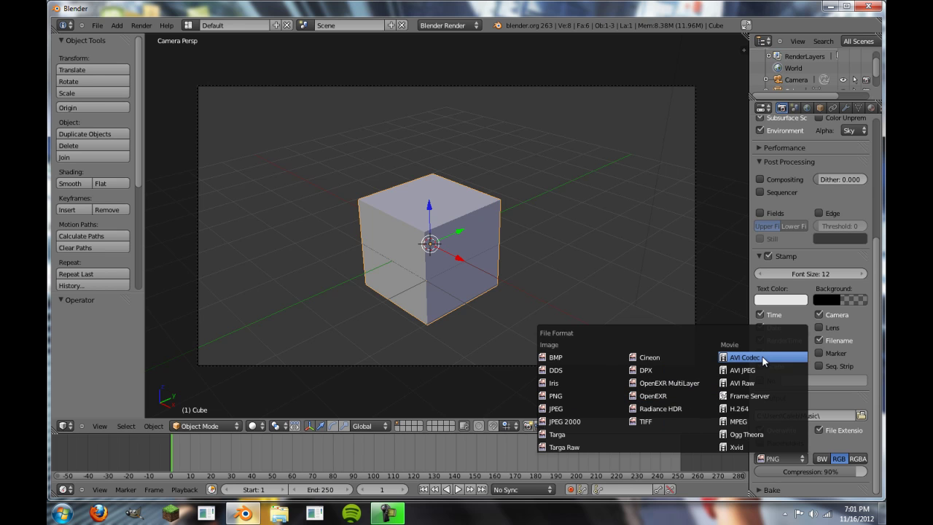
mouse_move(842, 472)
mouse_down()
mouse_move(761, 471)
mouse_move(833, 472)
mouse_up()
click(858, 459)
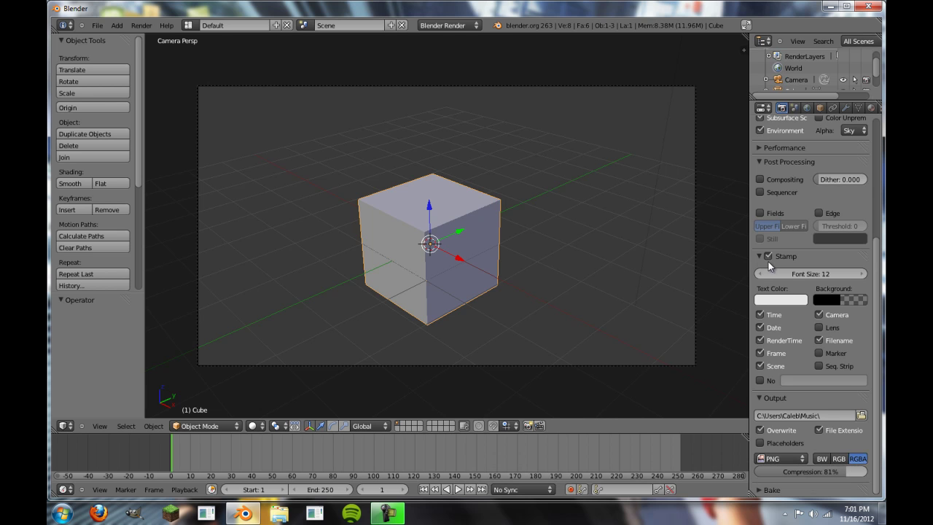
click(853, 131)
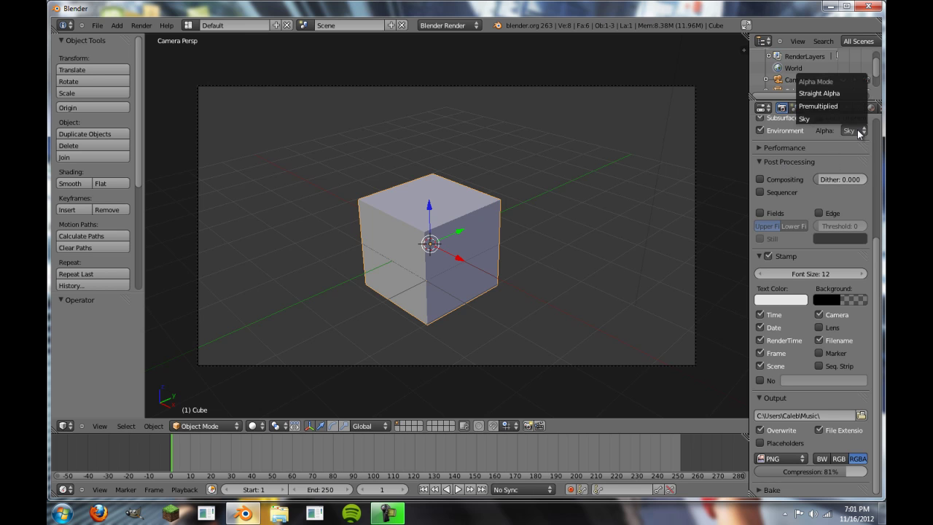
click(853, 108)
drag(855, 471, 875, 471)
Switch the output file format to TIFF, then JPEG at 90% quality, and collapse Output.
click(802, 459)
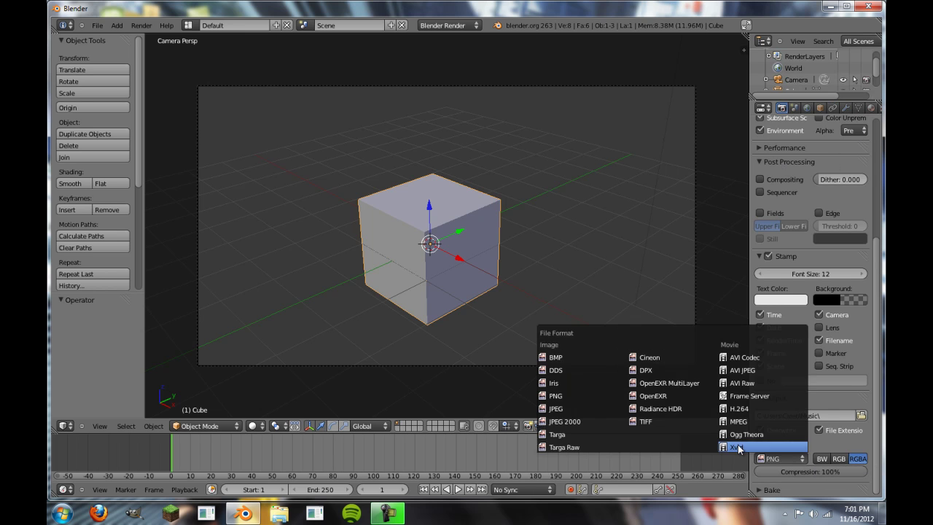
click(644, 430)
click(780, 458)
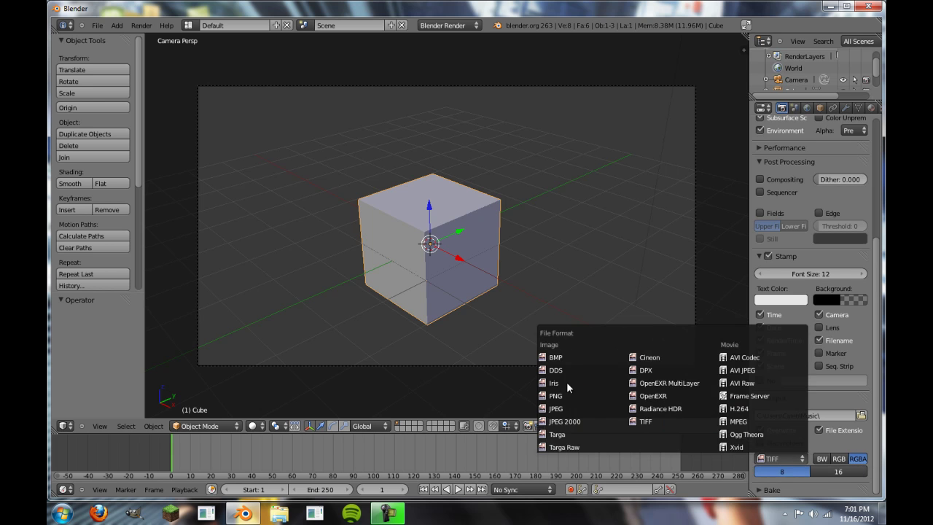
click(577, 402)
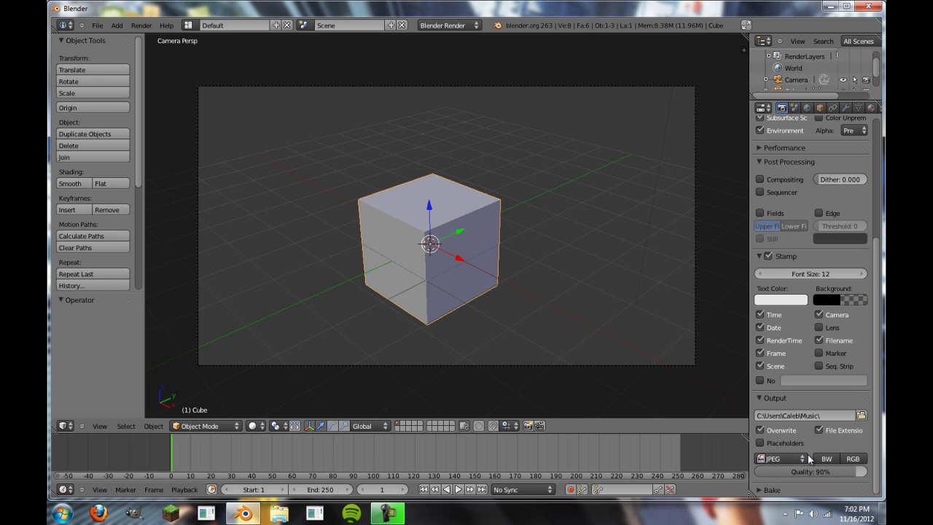
click(765, 399)
Expand the Bake panel and browse the Bake Mode options, keeping Full Render.
click(769, 414)
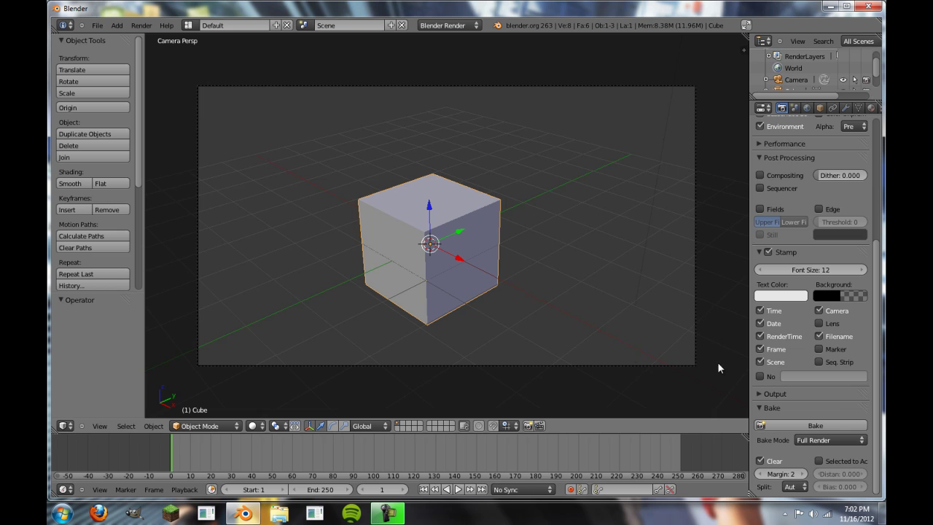
click(849, 439)
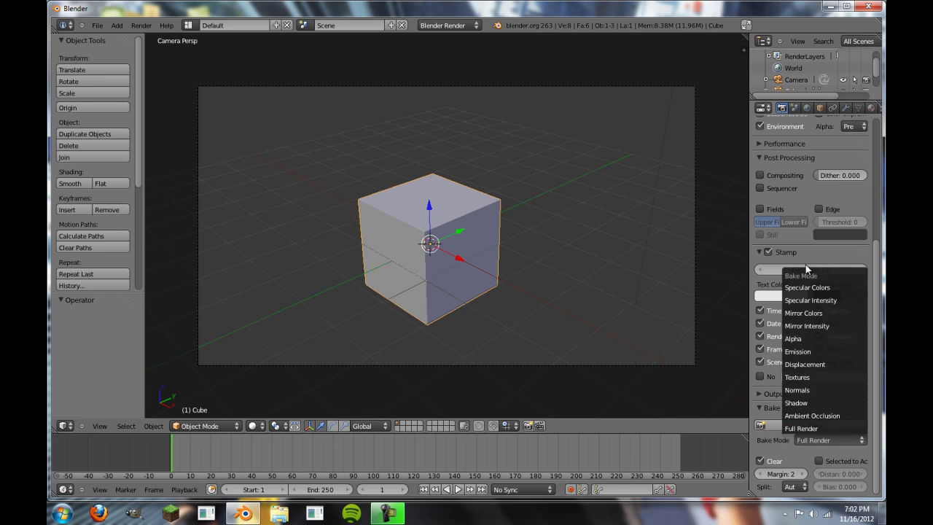
click(836, 438)
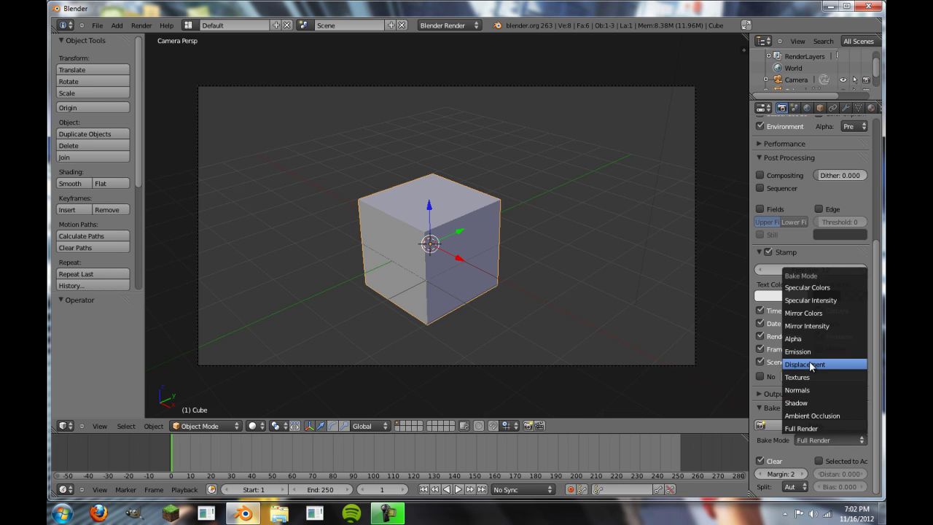